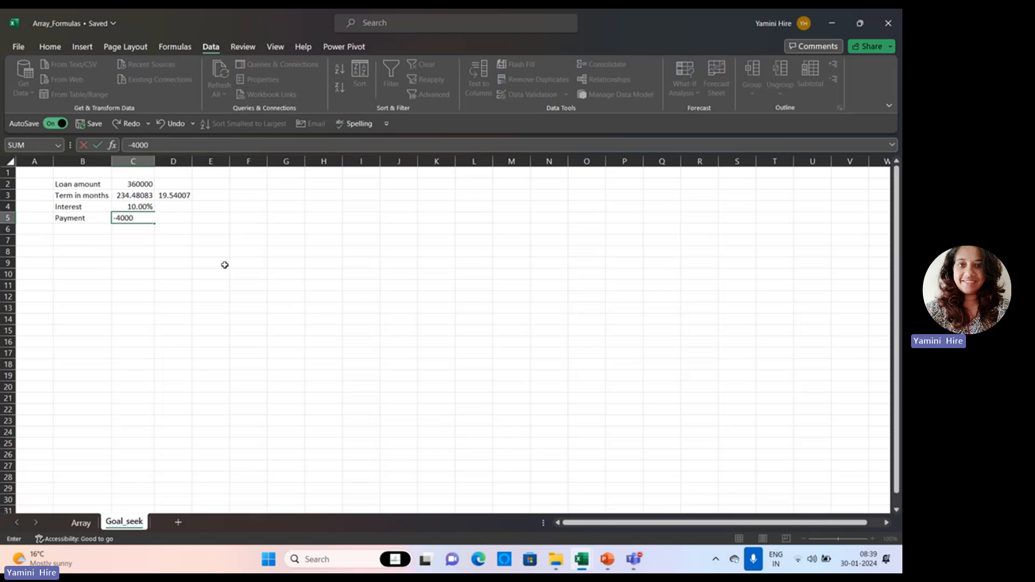
Try entering -4000 directly over the formula in payment cell C5, and undo that entry.
{"action": "key", "text": "Return"}
{"action": "key", "text": "ctrl+z"}
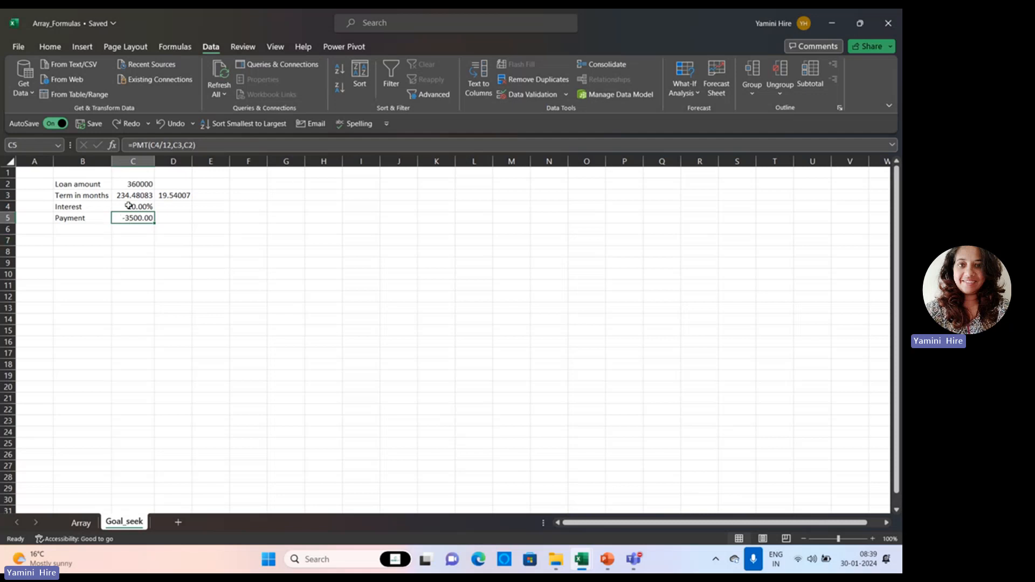
{"action": "left_click", "coordinate": [167, 196]}
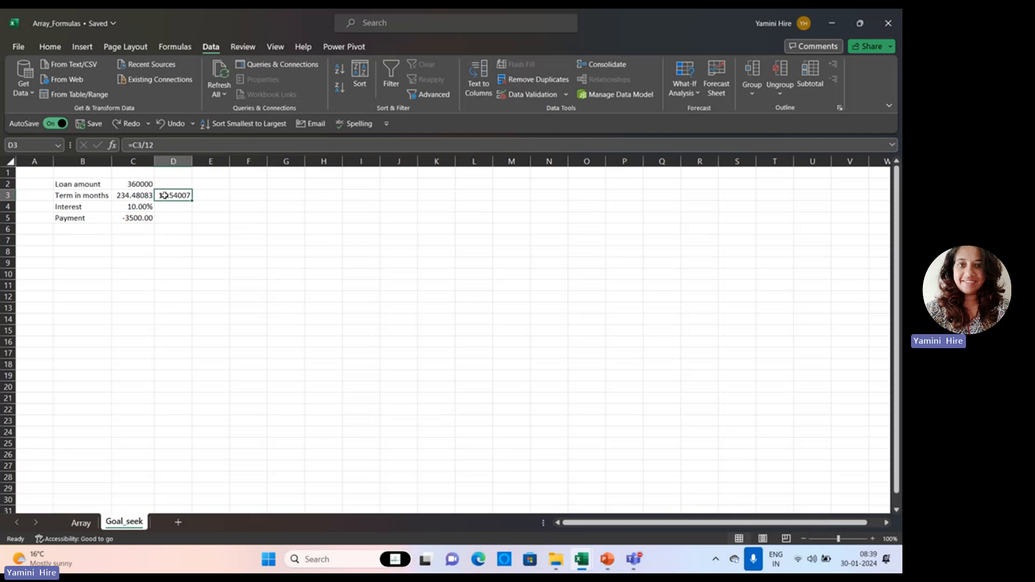
{"action": "left_click", "coordinate": [146, 197]}
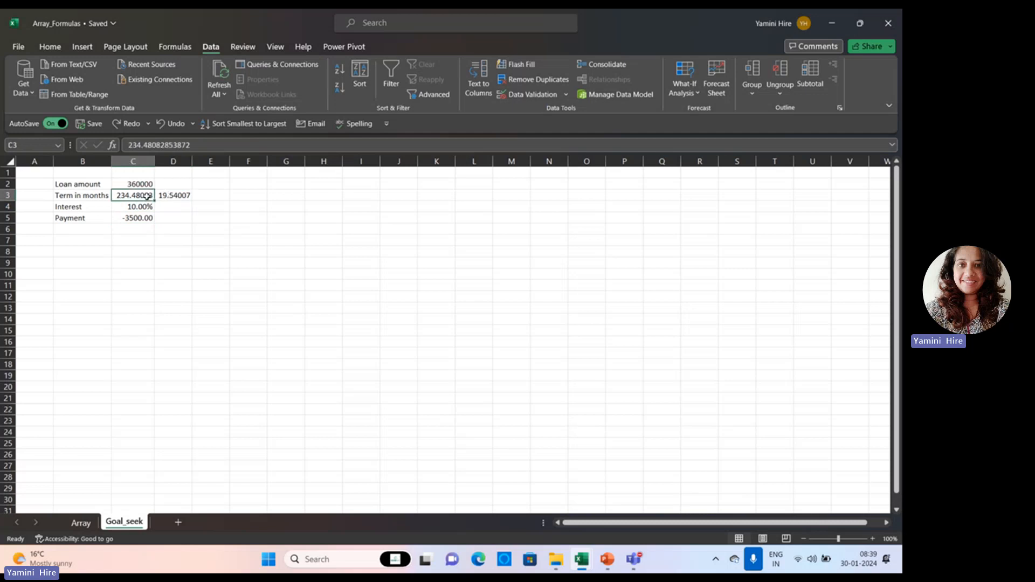
Run Goal Seek to bring payment cell C5 to -4000 by changing the term in C3, and keep the solution.
{"action": "left_click", "coordinate": [695, 86]}
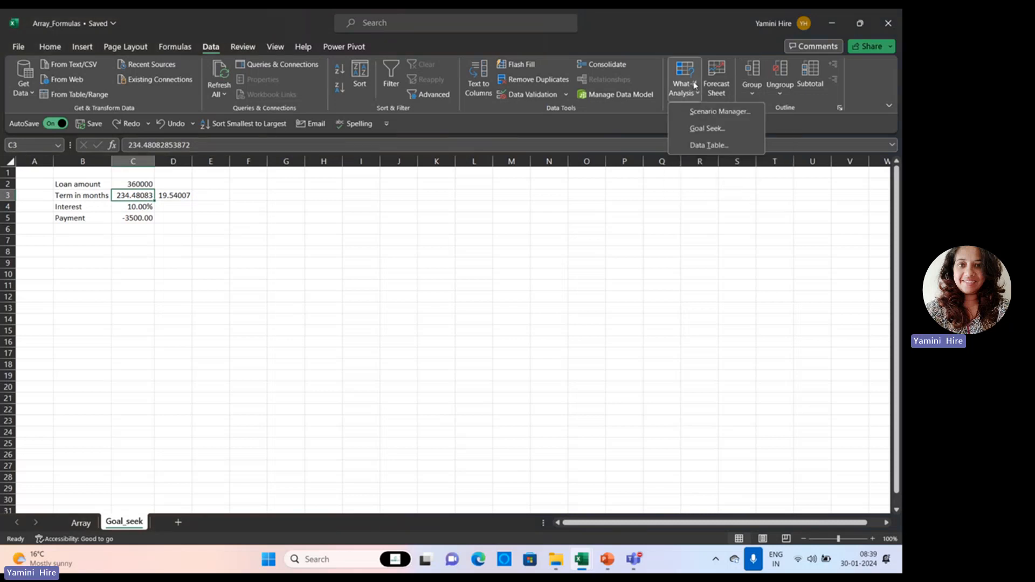
{"action": "left_click", "coordinate": [696, 128]}
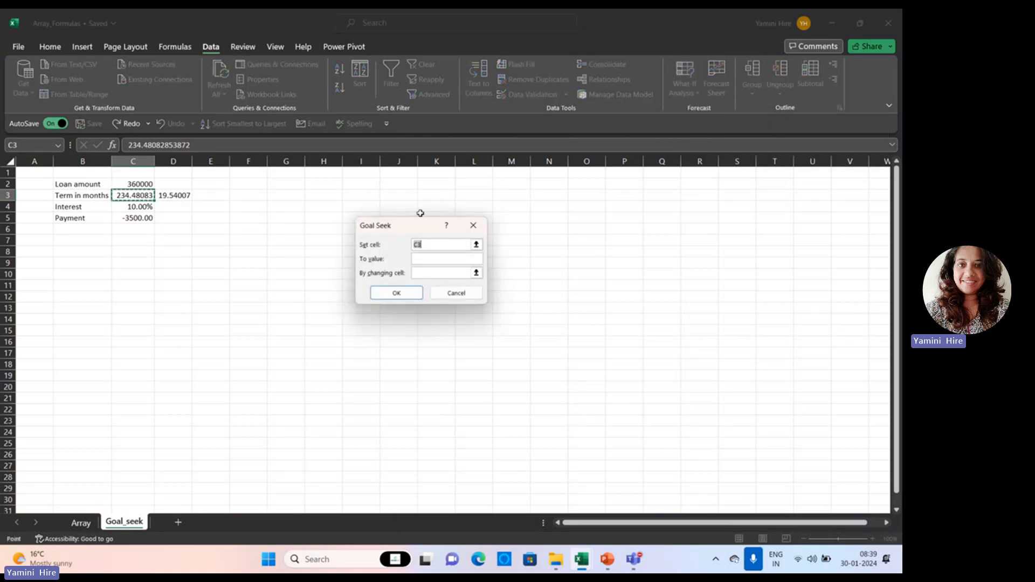
{"action": "left_click_drag", "start_coordinate": [422, 228], "coordinate": [349, 201]}
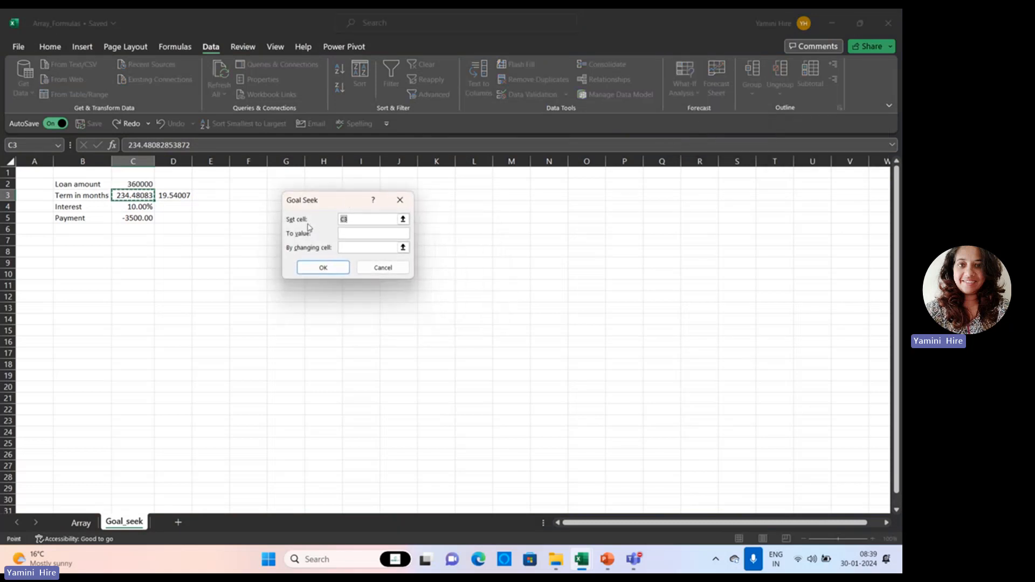
{"action": "left_click", "coordinate": [140, 218]}
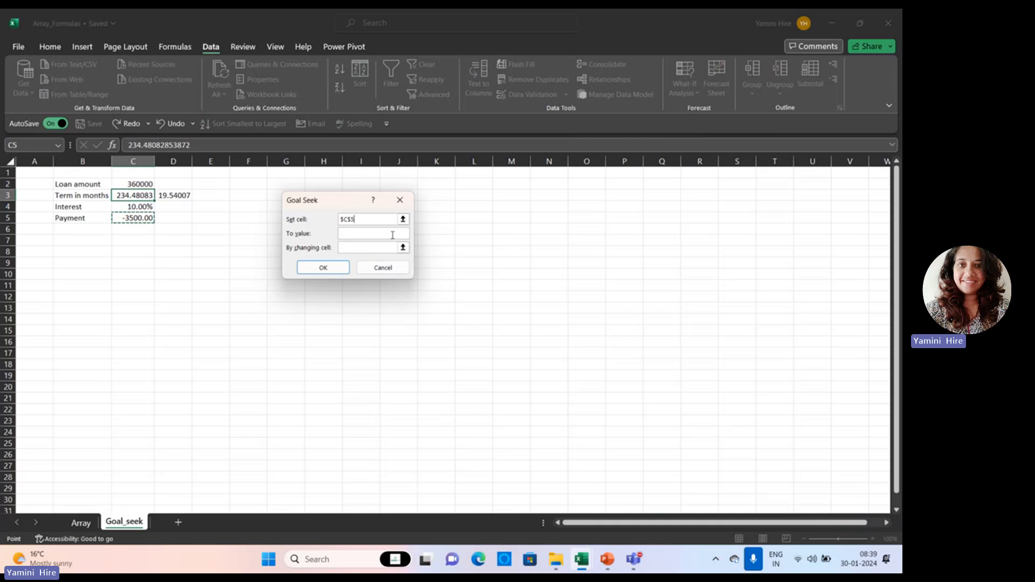
{"action": "left_click", "coordinate": [354, 232]}
{"action": "type", "text": "-4000"}
{"action": "left_click", "coordinate": [364, 248]}
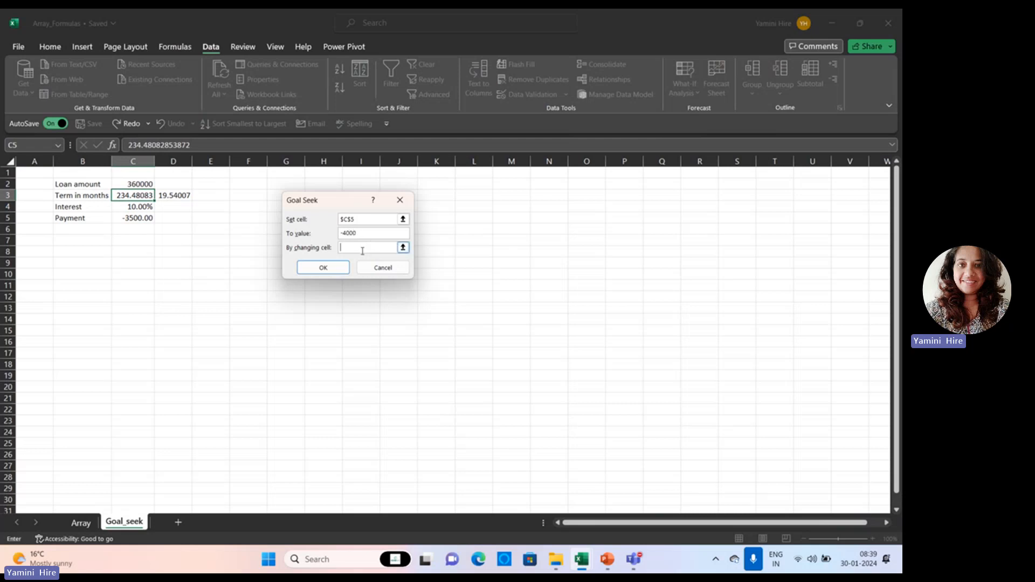
{"action": "left_click", "coordinate": [137, 195]}
{"action": "left_click", "coordinate": [321, 268]}
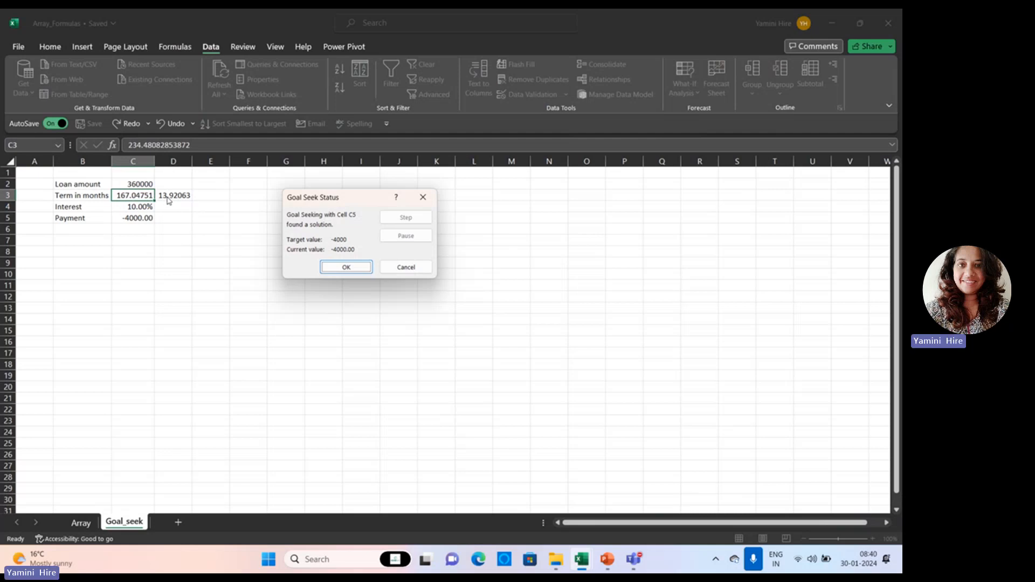
{"action": "left_click", "coordinate": [347, 267]}
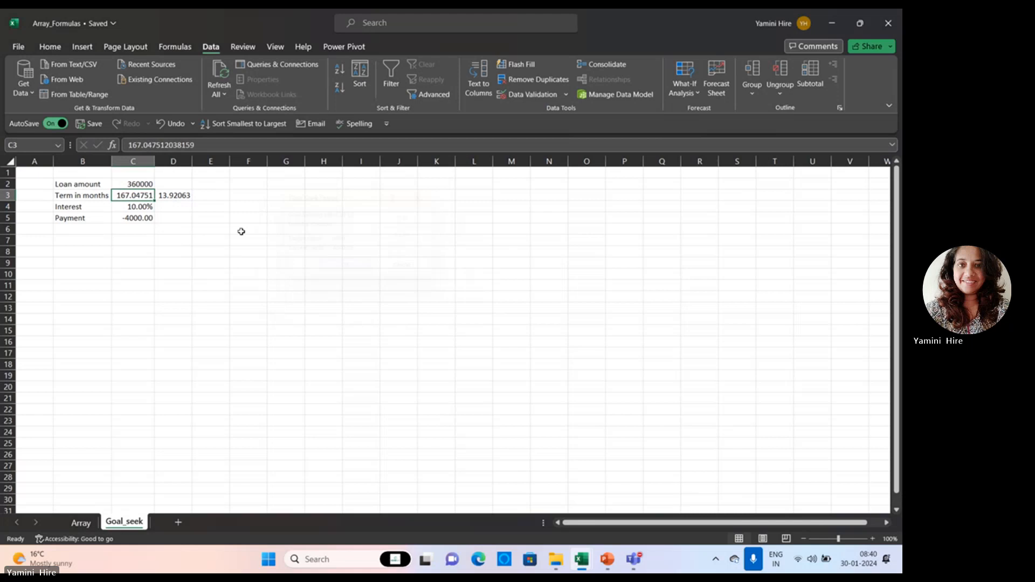
Run Goal Seek to bring payment cell C5 to -8000 by changing the term in C3, and keep the solution.
{"action": "left_click", "coordinate": [184, 201]}
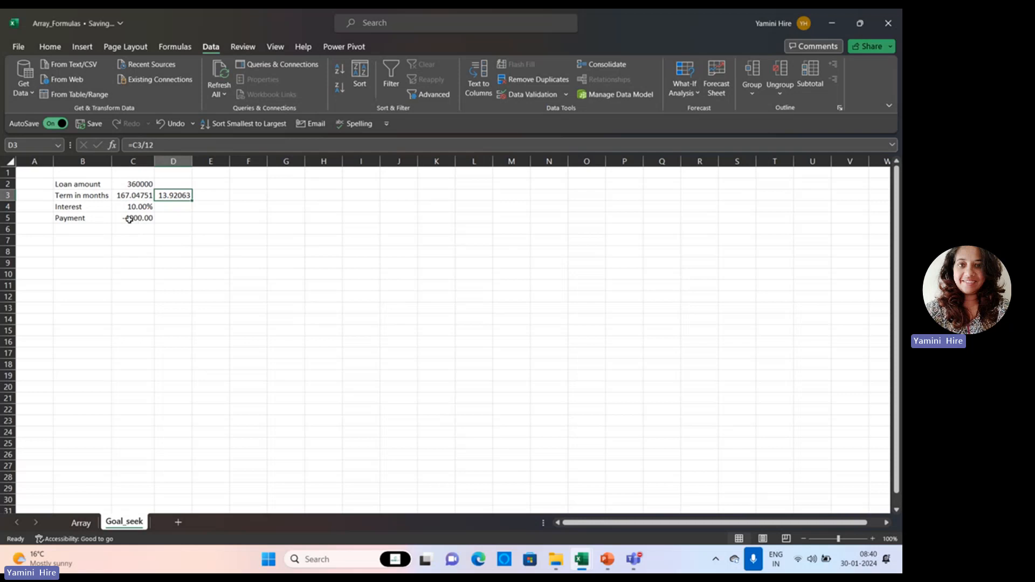
{"action": "left_click", "coordinate": [130, 218]}
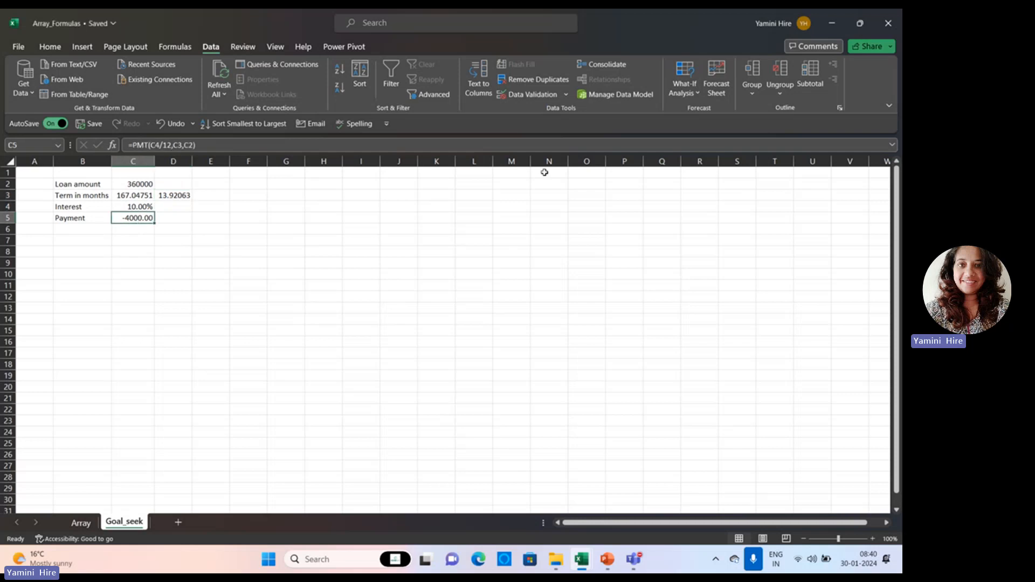
{"action": "left_click", "coordinate": [143, 196]}
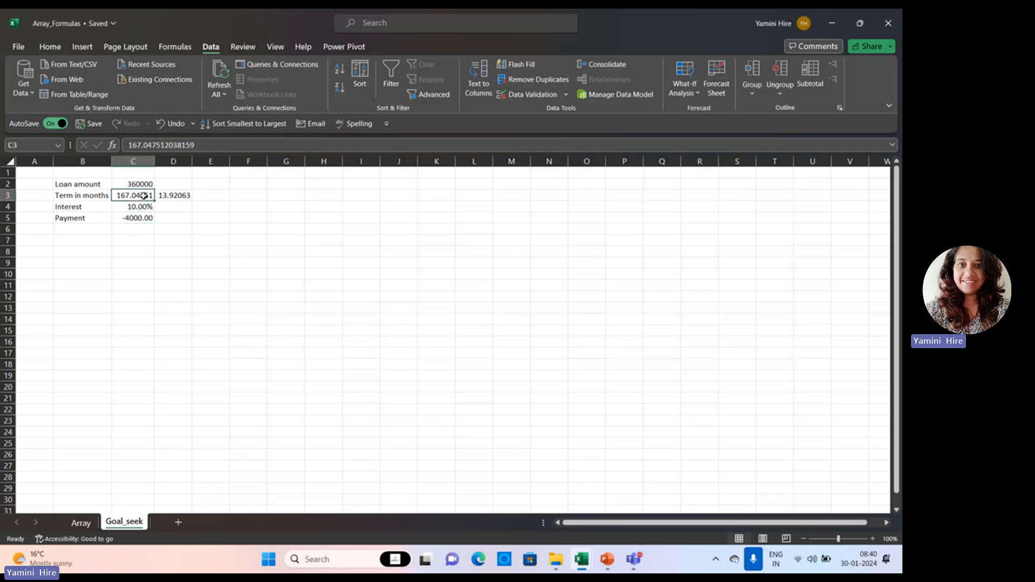
{"action": "left_click", "coordinate": [689, 93]}
{"action": "left_click", "coordinate": [698, 128]}
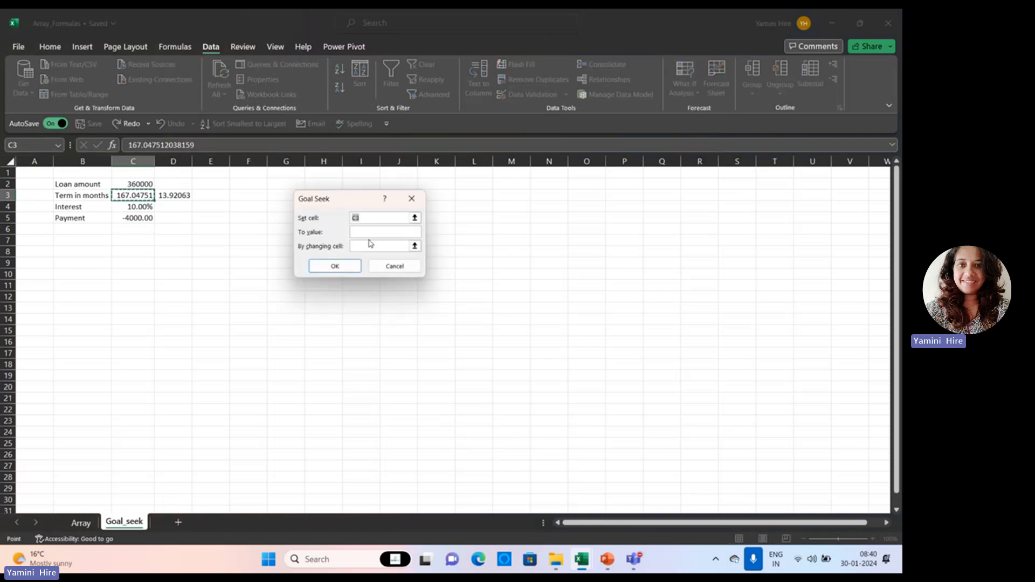
{"action": "left_click", "coordinate": [130, 218]}
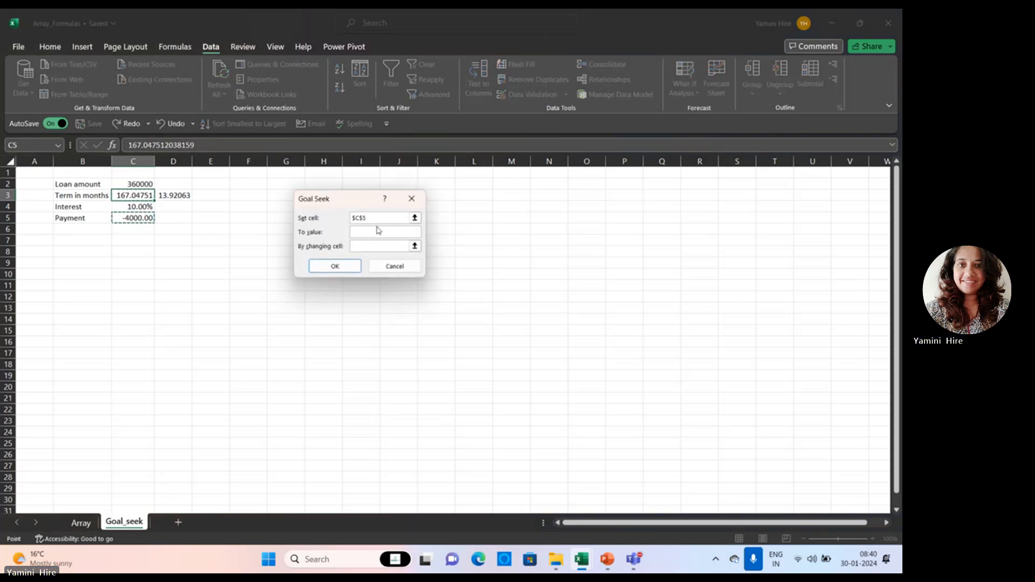
{"action": "left_click", "coordinate": [378, 232]}
{"action": "type", "text": "-8000"}
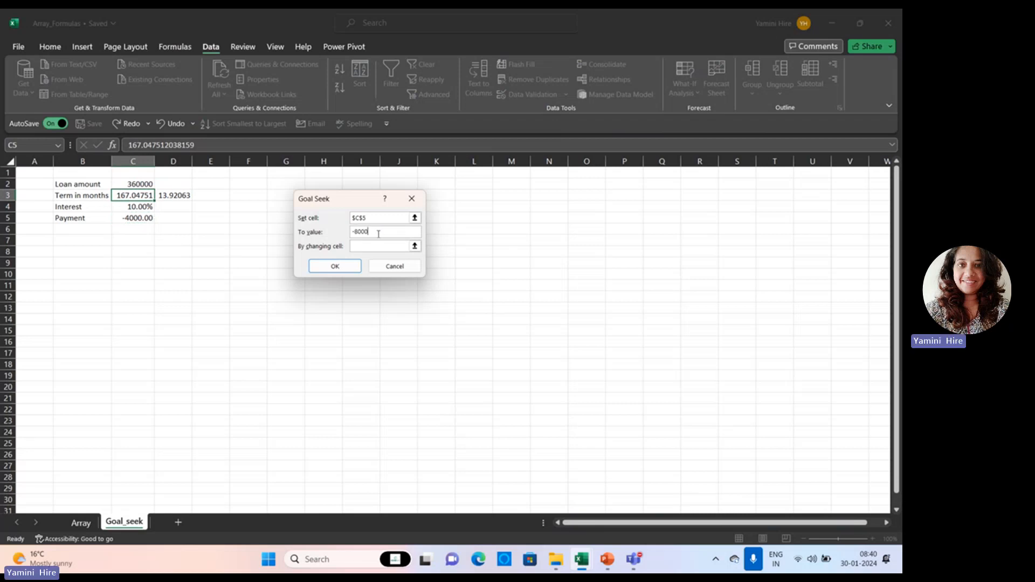
{"action": "left_click", "coordinate": [373, 245]}
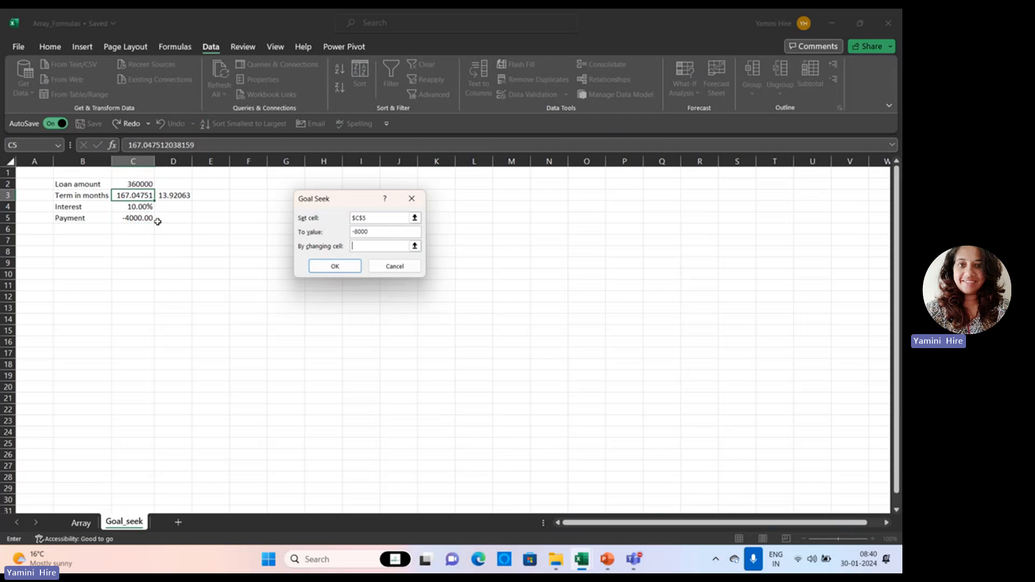
{"action": "left_click", "coordinate": [135, 196]}
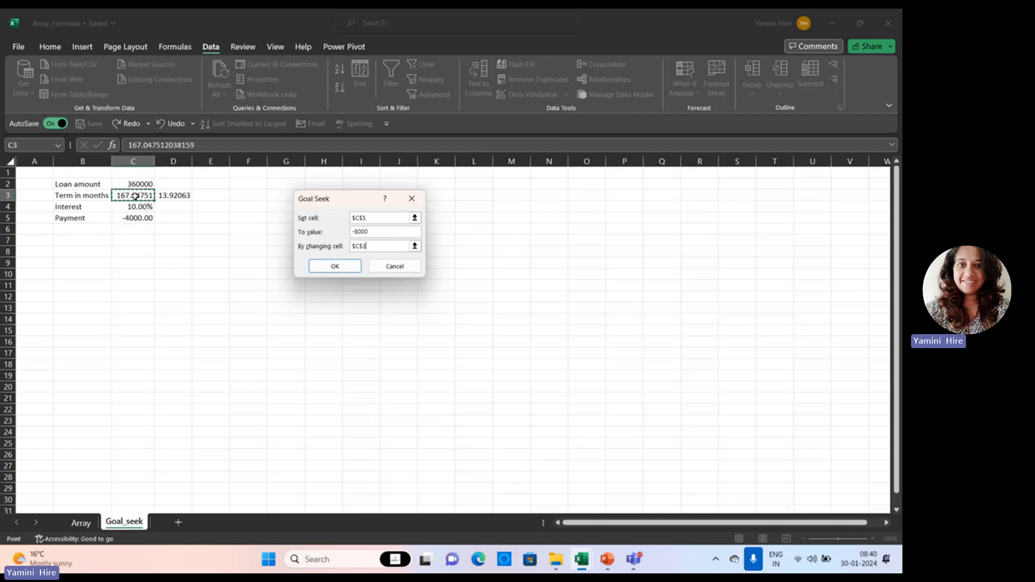
{"action": "left_click", "coordinate": [335, 266]}
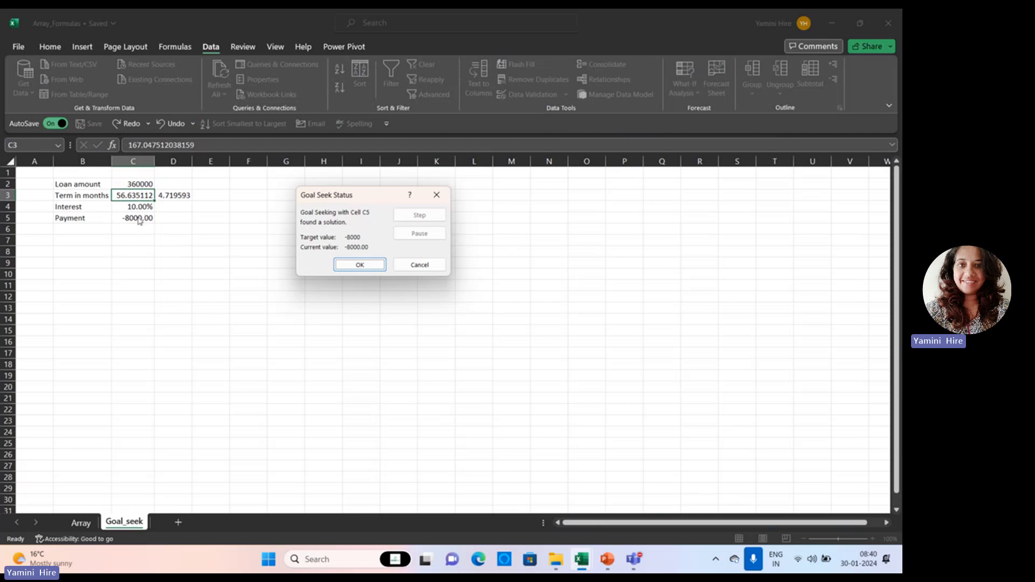
{"action": "left_click", "coordinate": [335, 267]}
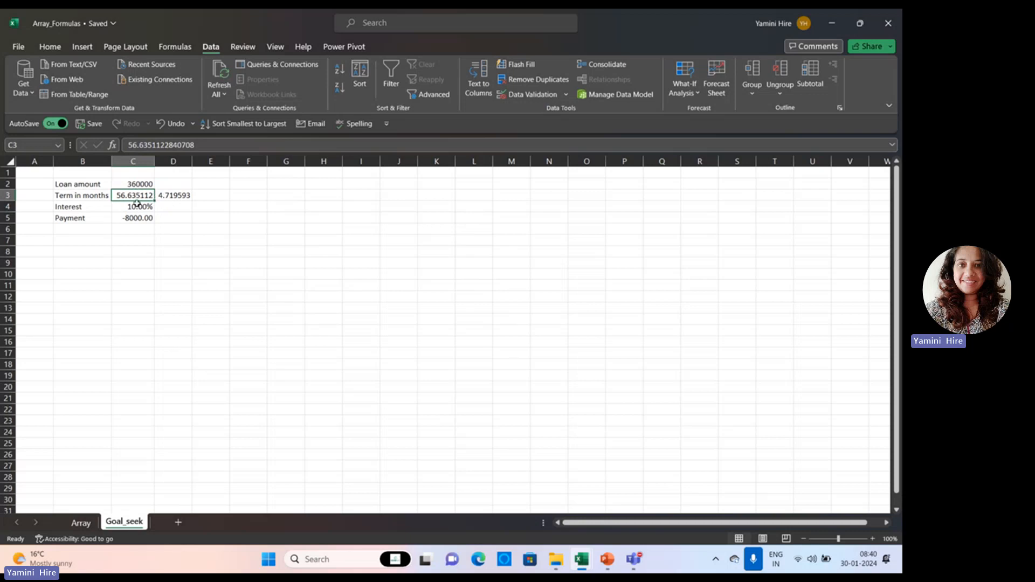
Try a Goal Seek that sets payment cell C5 to -2000 by changing C3, pausing the iteration and cancelling it.
{"action": "left_click", "coordinate": [138, 220]}
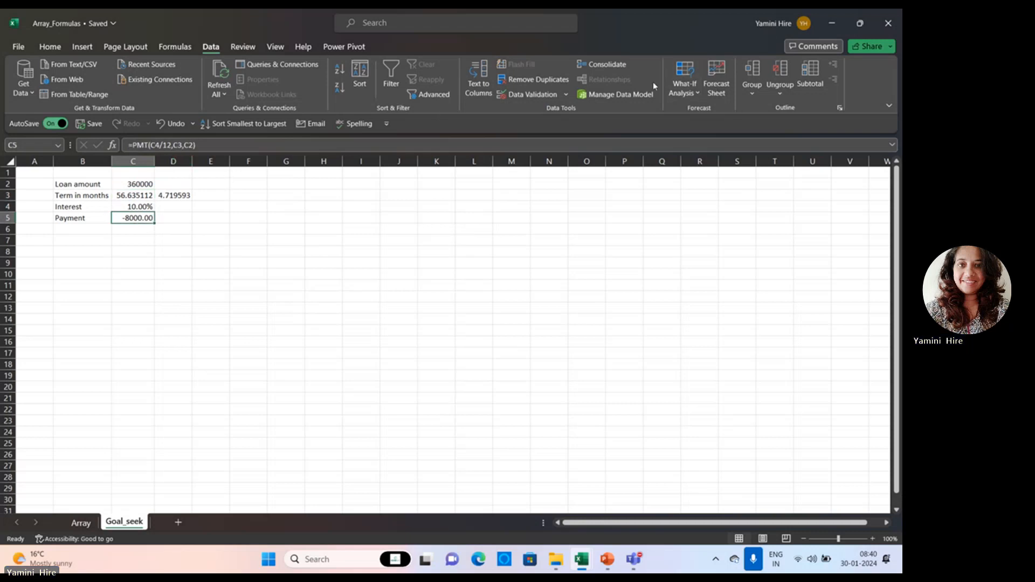
{"action": "left_click", "coordinate": [676, 78]}
{"action": "left_click", "coordinate": [707, 128]}
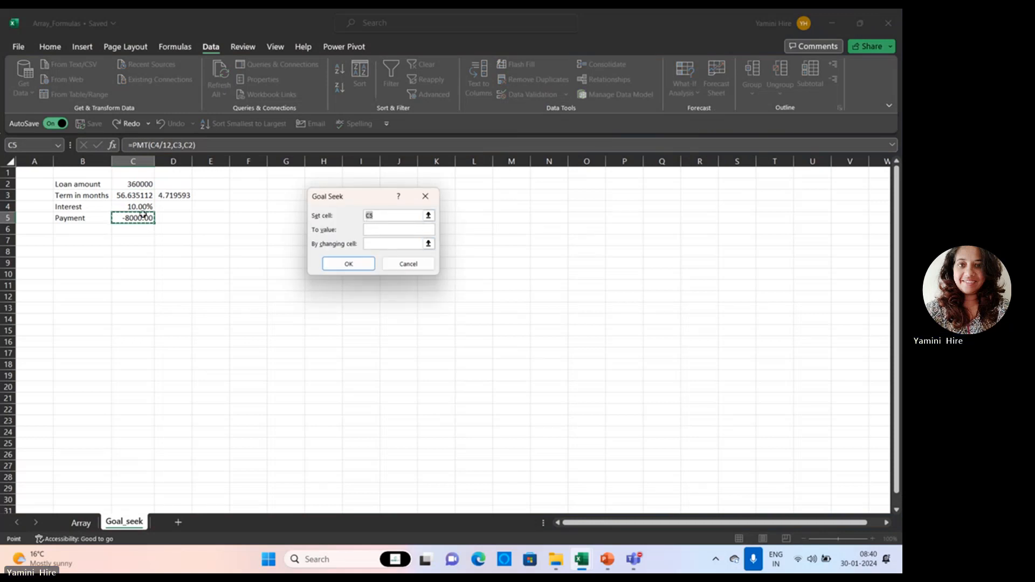
{"action": "key", "text": "F4"}
{"action": "left_click", "coordinate": [378, 228]}
{"action": "type", "text": "-2000"}
{"action": "left_click", "coordinate": [418, 243]}
{"action": "left_click", "coordinate": [129, 197]}
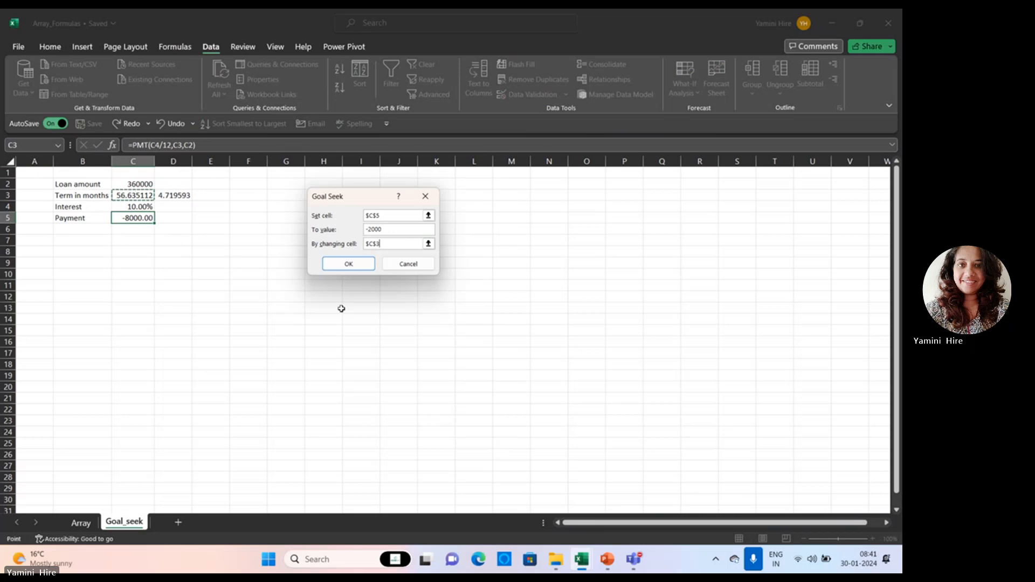
{"action": "left_click", "coordinate": [349, 264]}
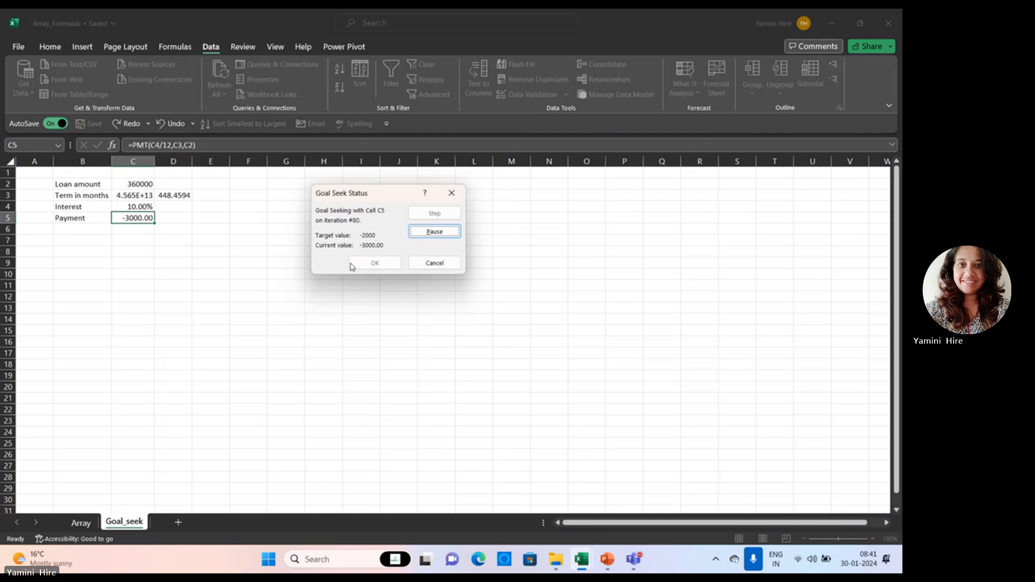
{"action": "left_click", "coordinate": [427, 233]}
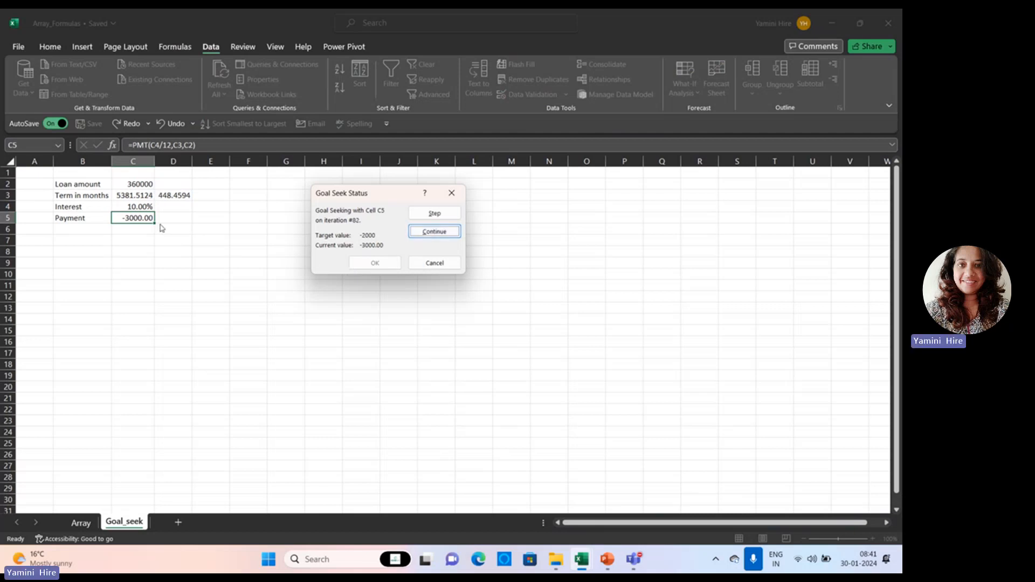
{"action": "left_click", "coordinate": [435, 265]}
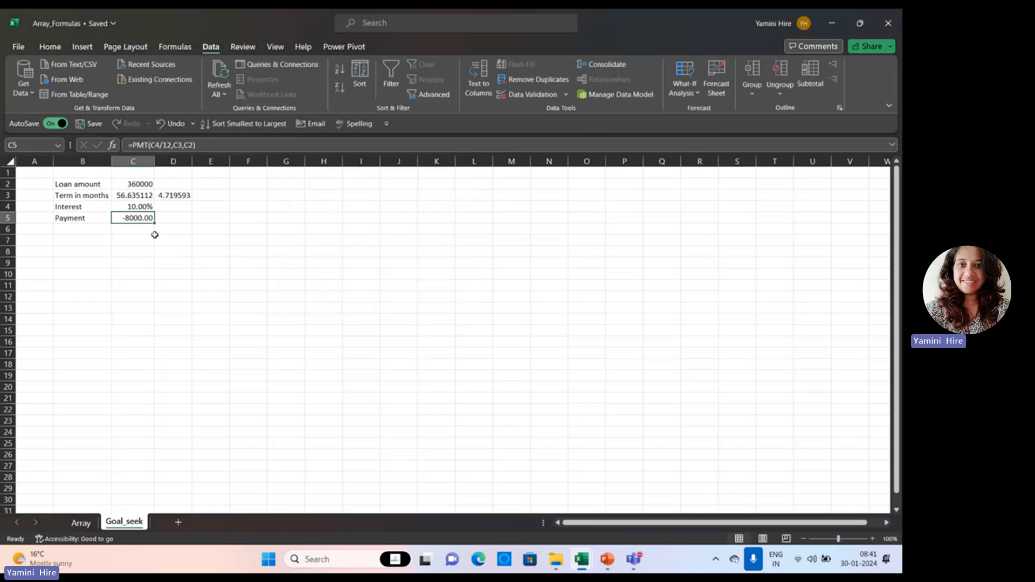
Run Goal Seek to bring payment cell C5 to -40000 by changing the term in C3, and keep the solution.
{"action": "left_click", "coordinate": [681, 79]}
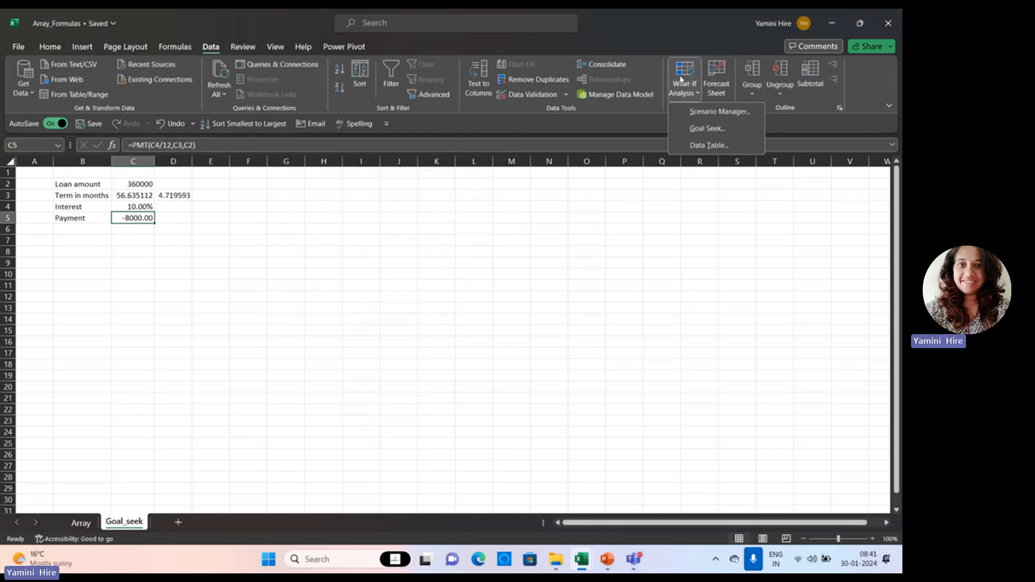
{"action": "left_click", "coordinate": [707, 128]}
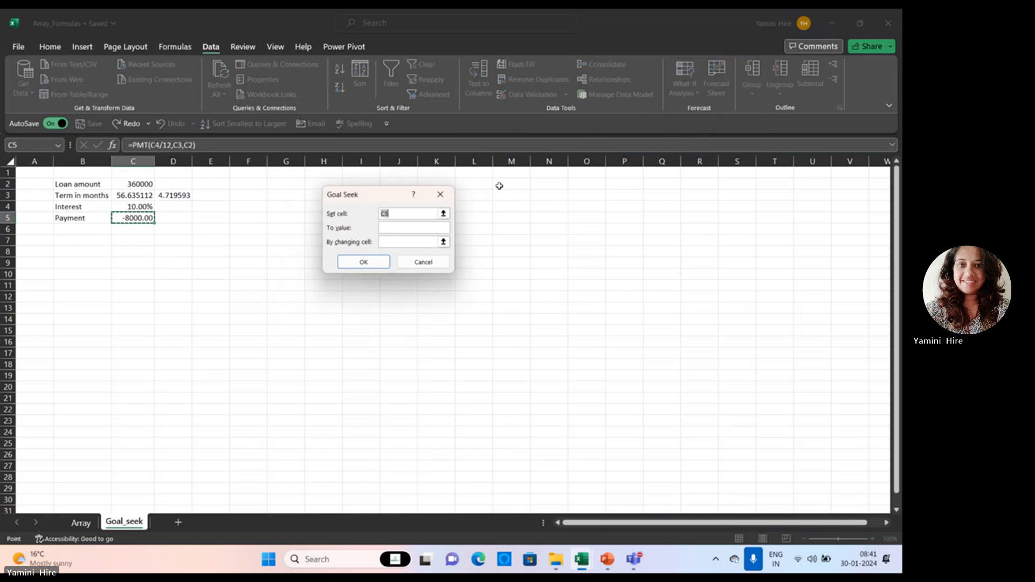
{"action": "left_click", "coordinate": [132, 218]}
{"action": "left_click", "coordinate": [416, 227]}
{"action": "type", "text": "-40000"}
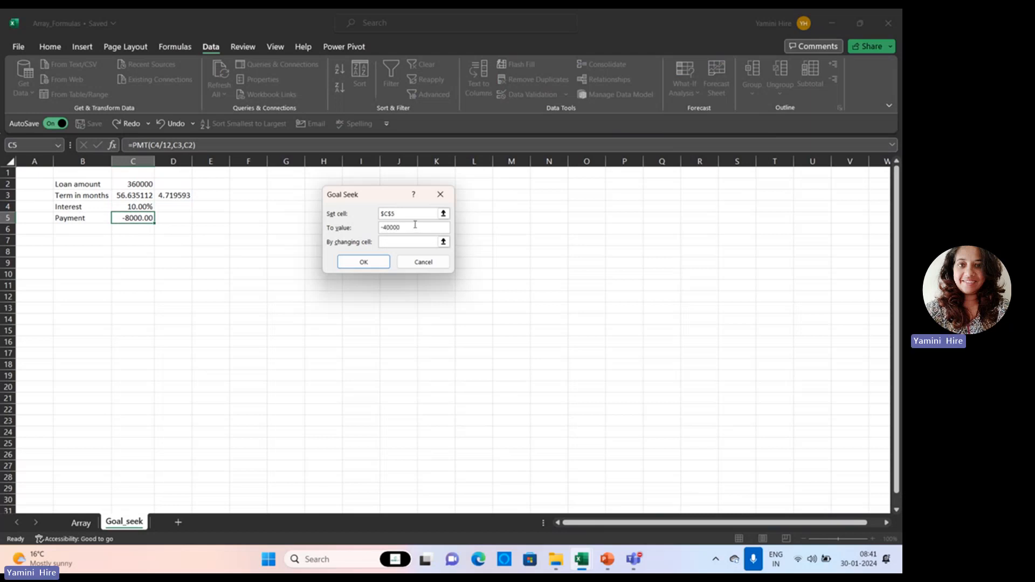
{"action": "left_click", "coordinate": [431, 242]}
{"action": "left_click", "coordinate": [121, 196]}
{"action": "left_click", "coordinate": [362, 265]}
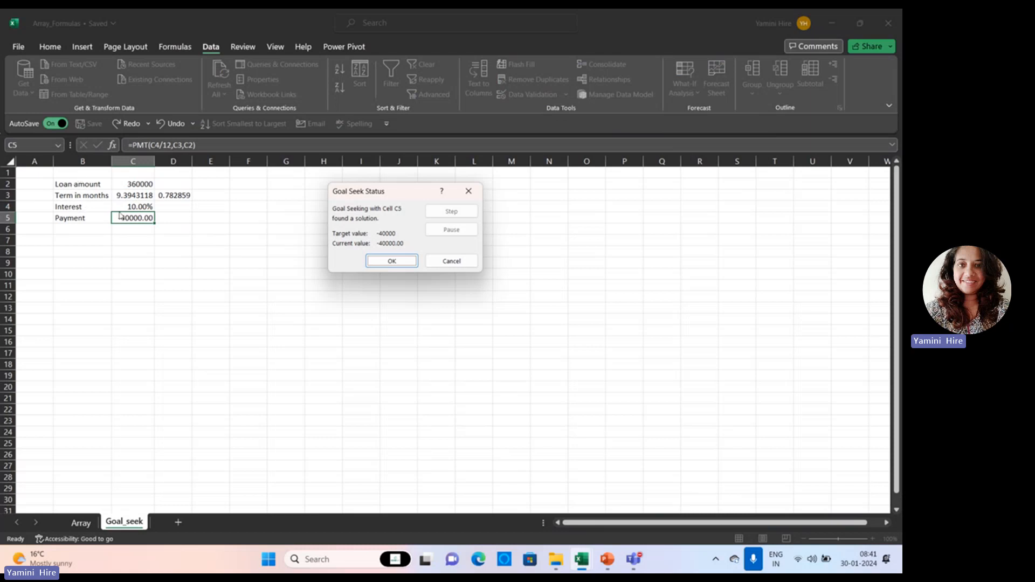
{"action": "left_click", "coordinate": [390, 259]}
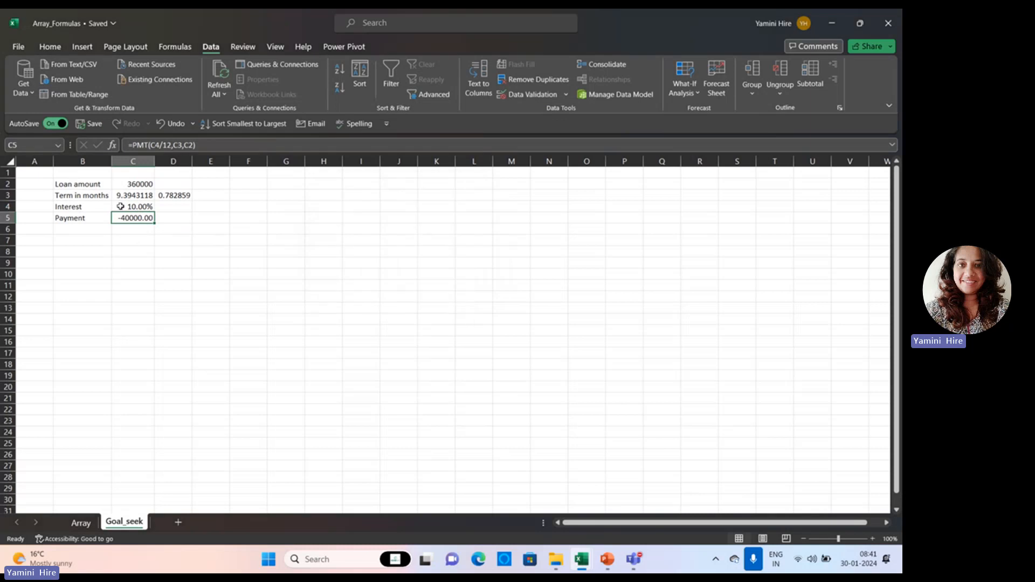
Run Goal Seek to bring payment cell C5 to -20000 by changing the term in C3, and keep the solution.
{"action": "left_click", "coordinate": [693, 81]}
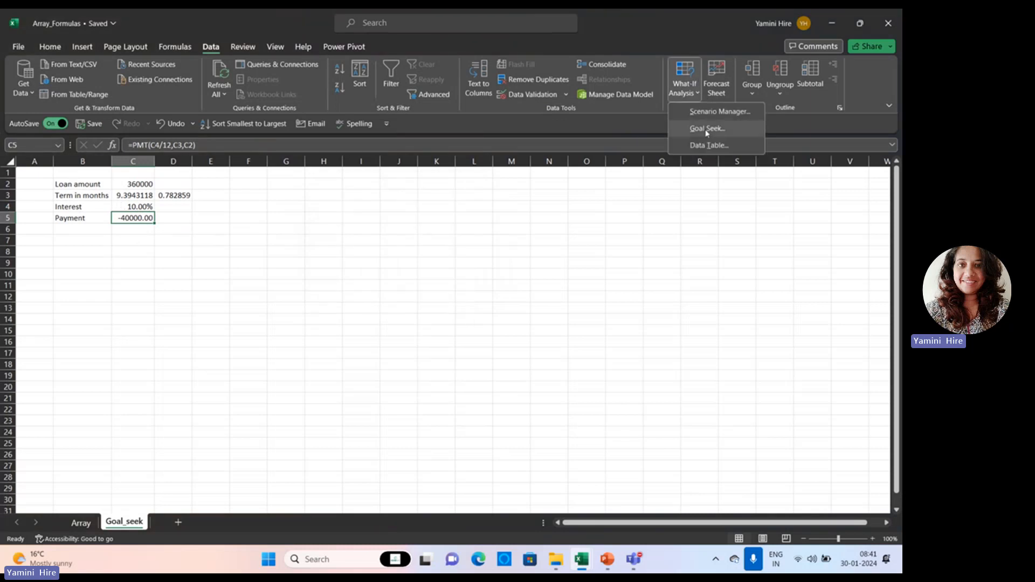
{"action": "left_click", "coordinate": [700, 127]}
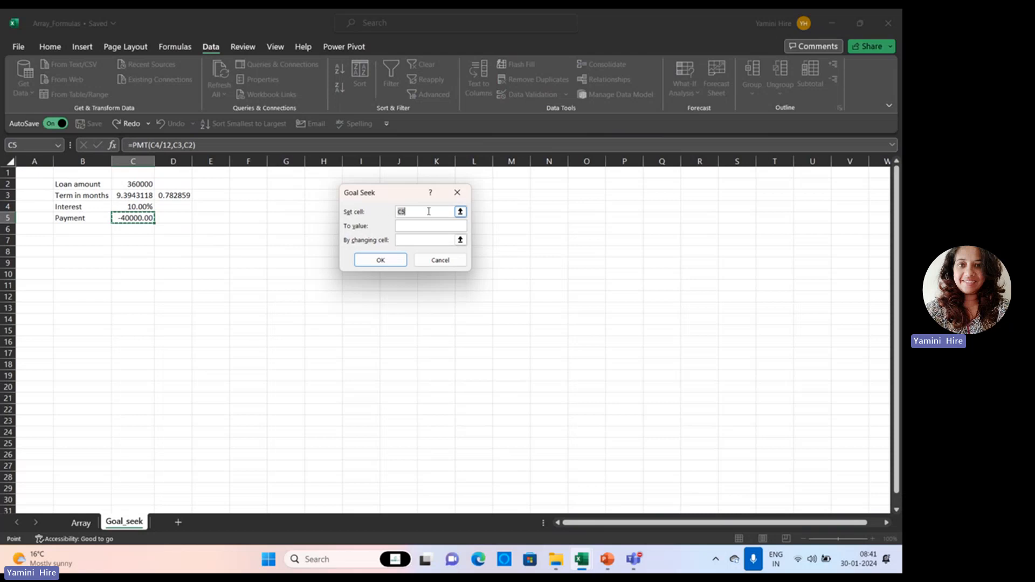
{"action": "left_click", "coordinate": [143, 218]}
{"action": "left_click", "coordinate": [404, 225]}
{"action": "left_click", "coordinate": [404, 225]}
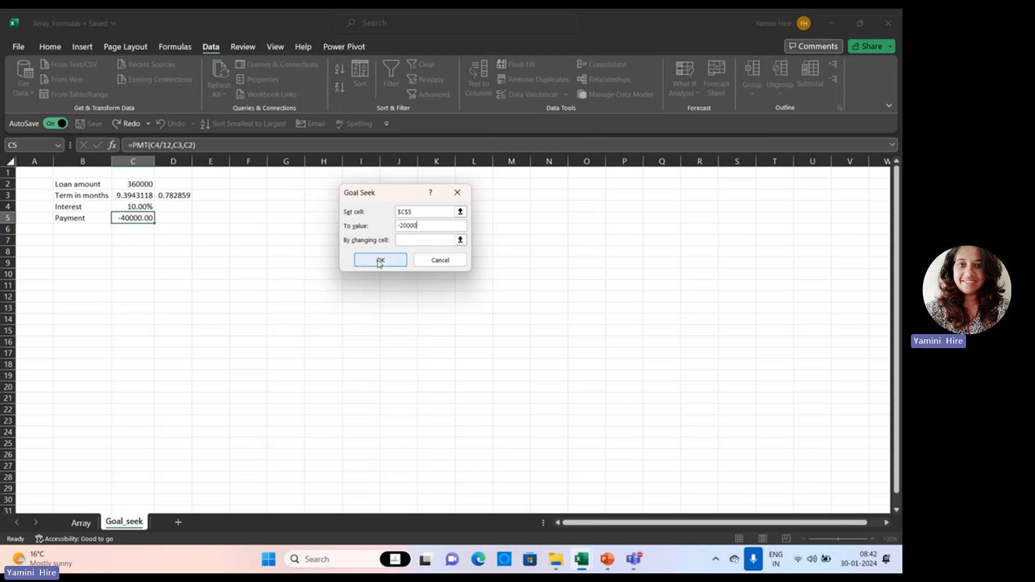
{"action": "left_click", "coordinate": [405, 239]}
{"action": "left_click", "coordinate": [135, 195]}
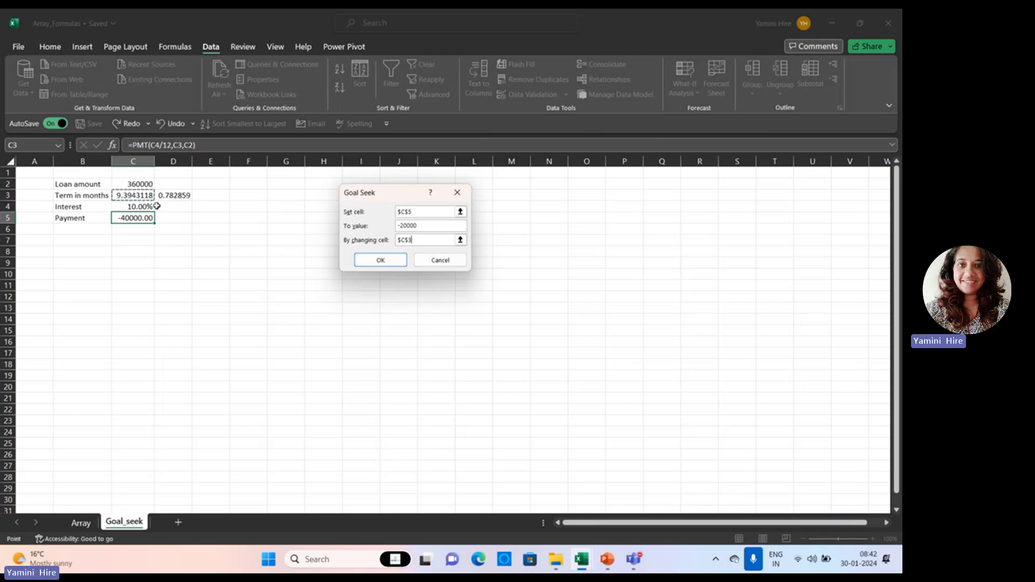
{"action": "left_click", "coordinate": [396, 261]}
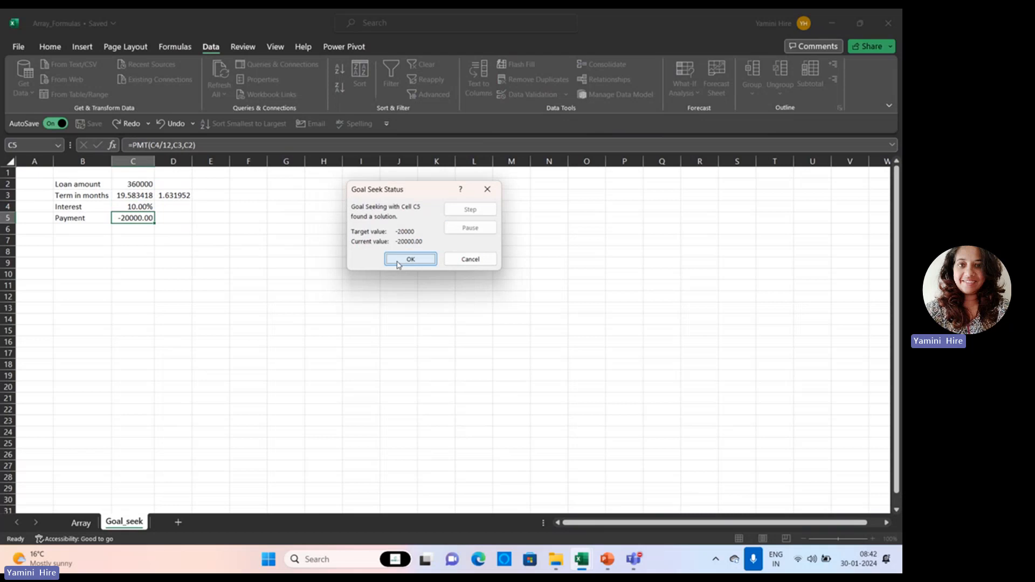
{"action": "left_click", "coordinate": [397, 262]}
Switch to the PowerPoint presentation and start the slide show from the current What-if Analysis slide.
{"action": "left_click", "coordinate": [605, 561]}
{"action": "key", "text": "shift+F5"}
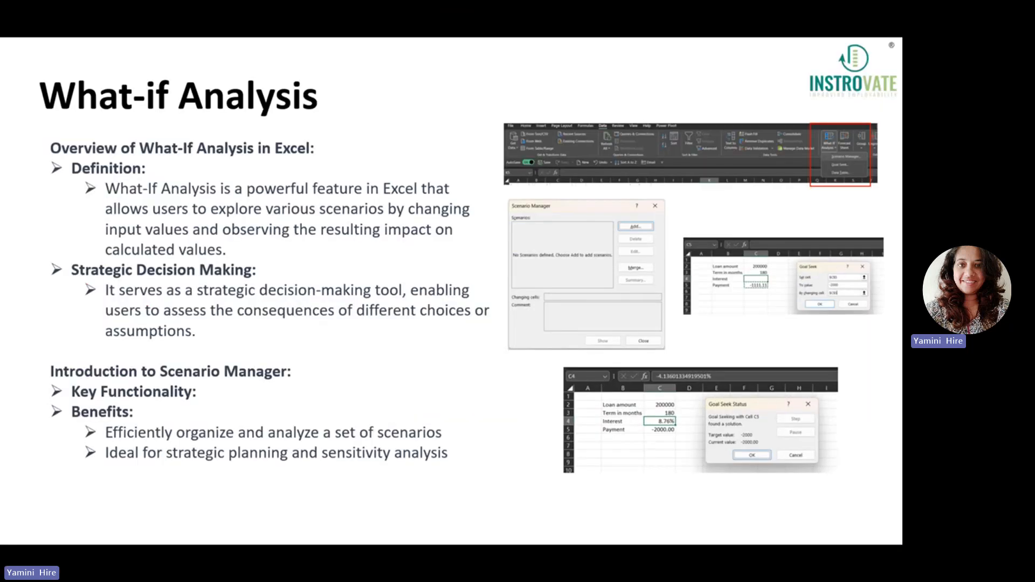